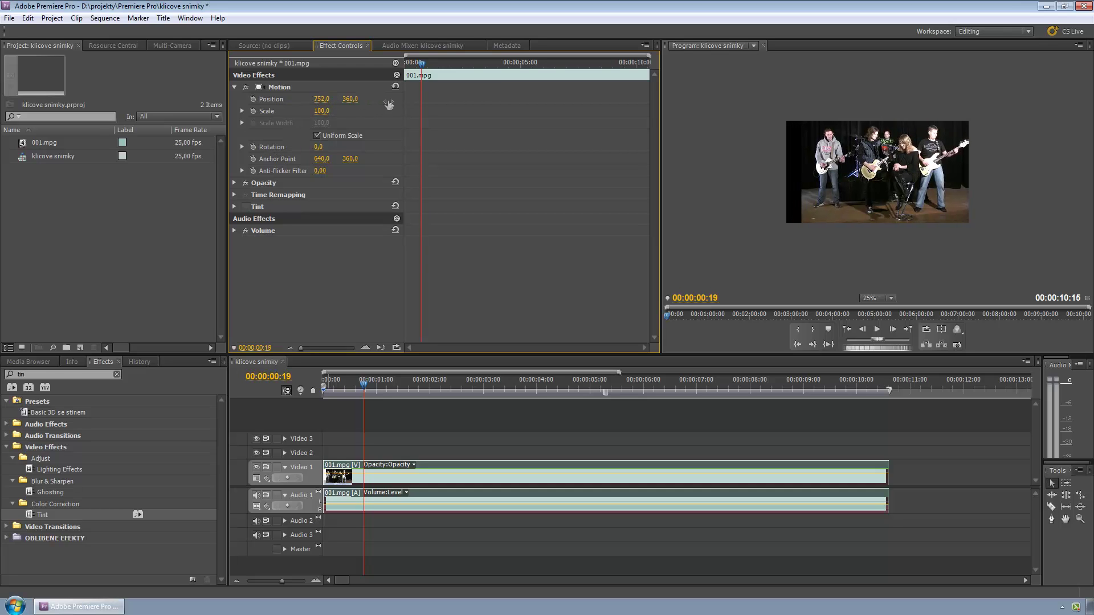
# Try shifting the clip right and down, then reset its Motion back to centre.
pyautogui.moveTo(323, 101); pyautogui.dragTo(439, 105)
pyautogui.moveTo(349, 100); pyautogui.dragTo(530, 125)
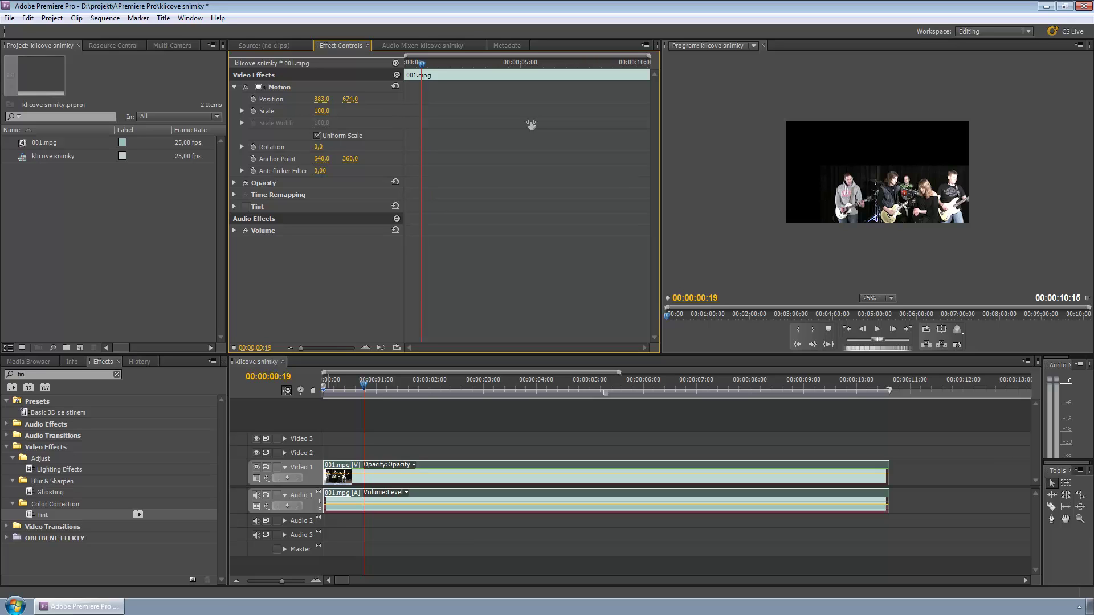
pyautogui.click(395, 87)
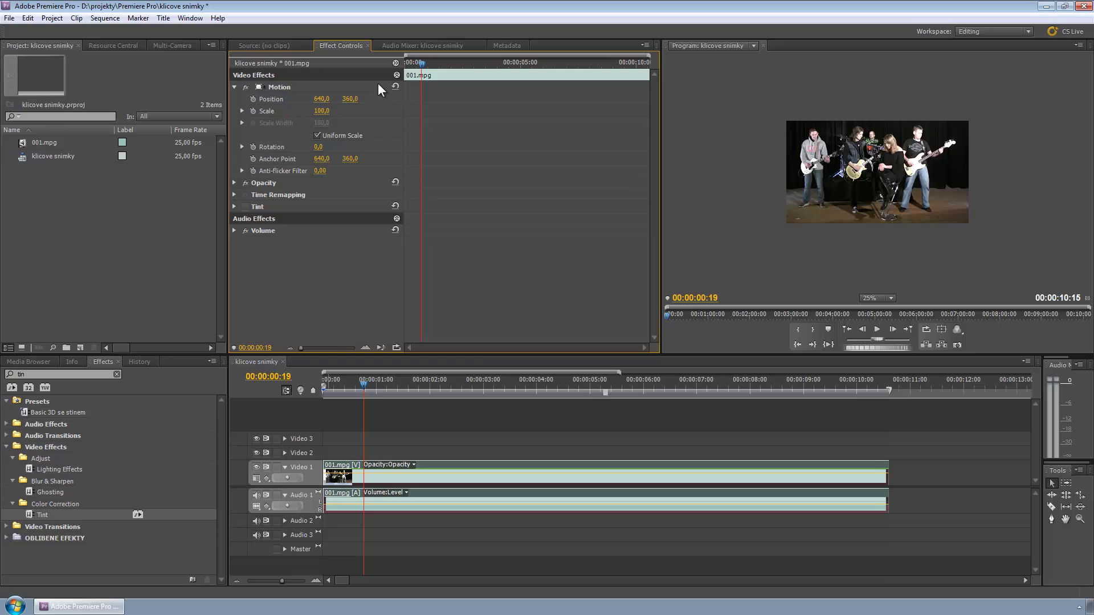
# Keyframe Position centred at 00:00:05:02 and at 917, 662 by 00:00:06:12, then return to 4:10.
pyautogui.moveTo(422, 64); pyautogui.dragTo(523, 71)
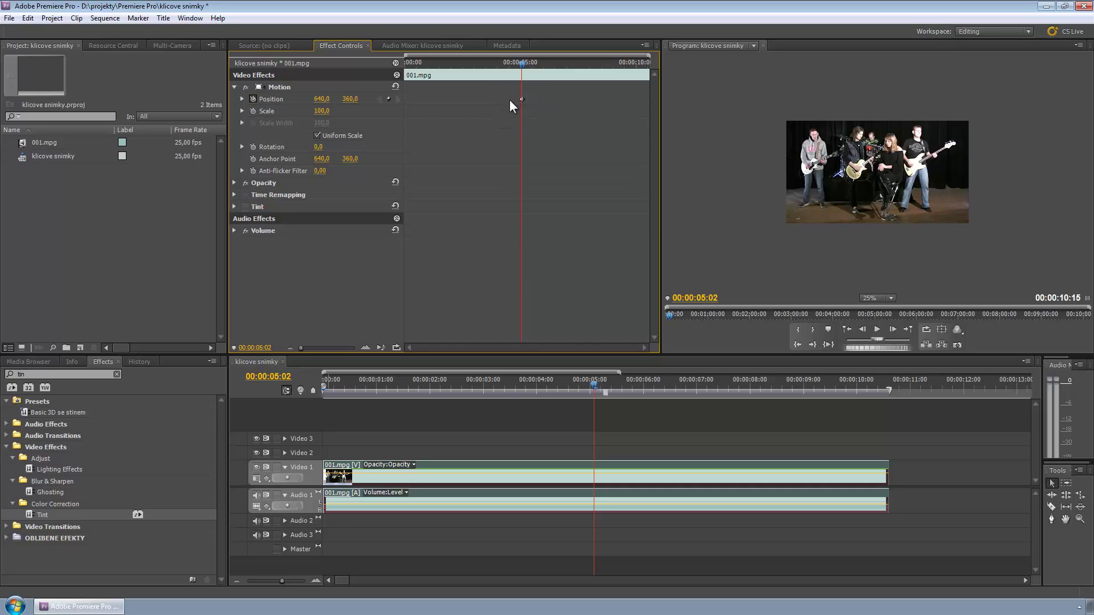
pyautogui.moveTo(523, 63); pyautogui.dragTo(540, 63)
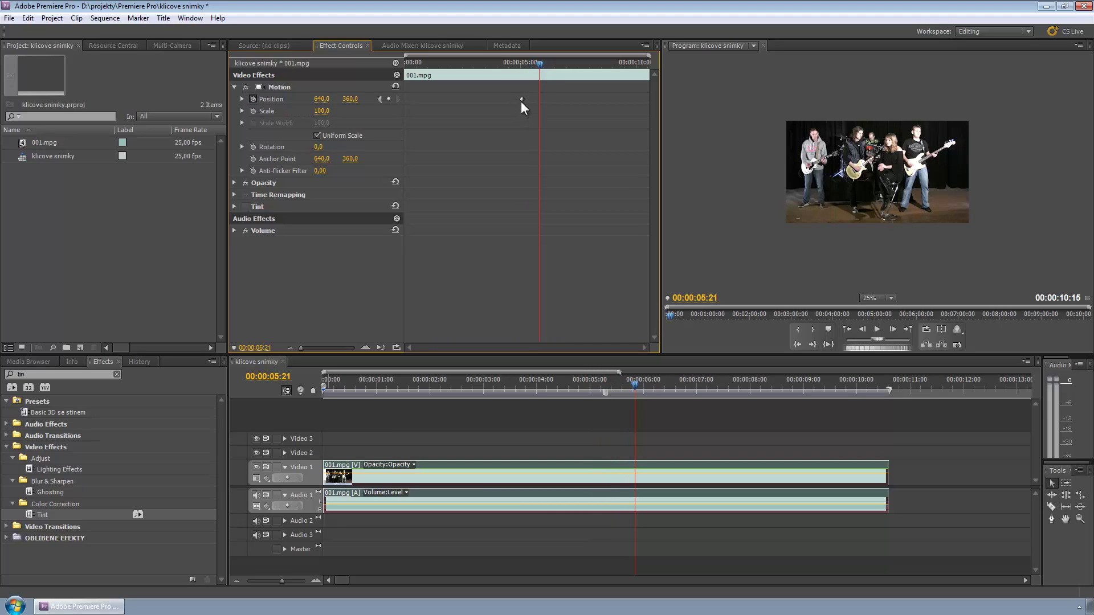
pyautogui.click(380, 99)
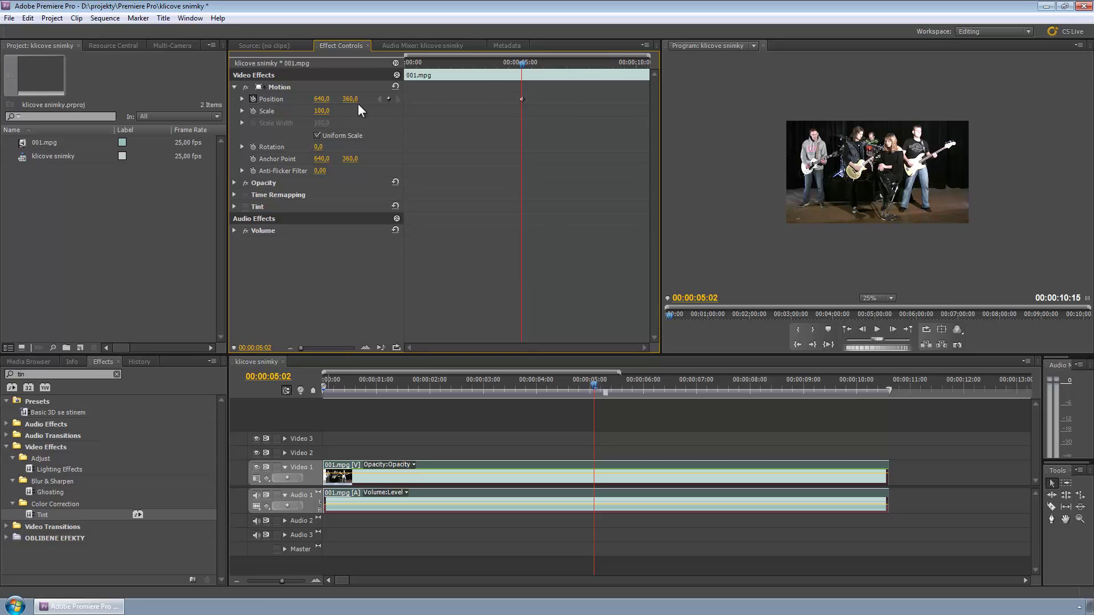
pyautogui.moveTo(522, 63); pyautogui.dragTo(553, 66)
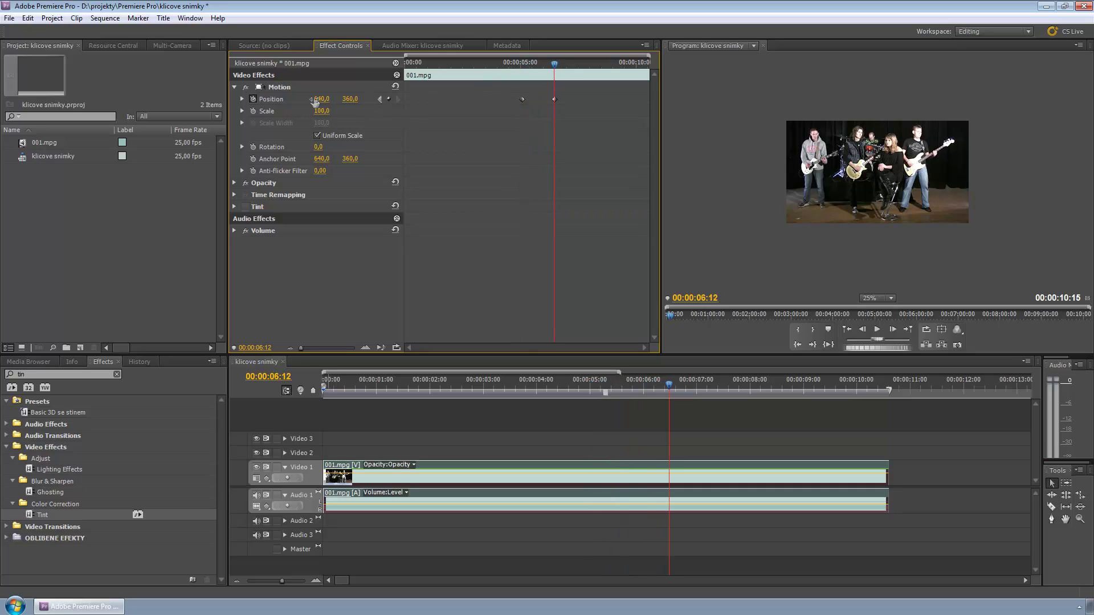
pyautogui.moveTo(321, 98); pyautogui.dragTo(479, 105)
pyautogui.moveTo(349, 99); pyautogui.dragTo(519, 125)
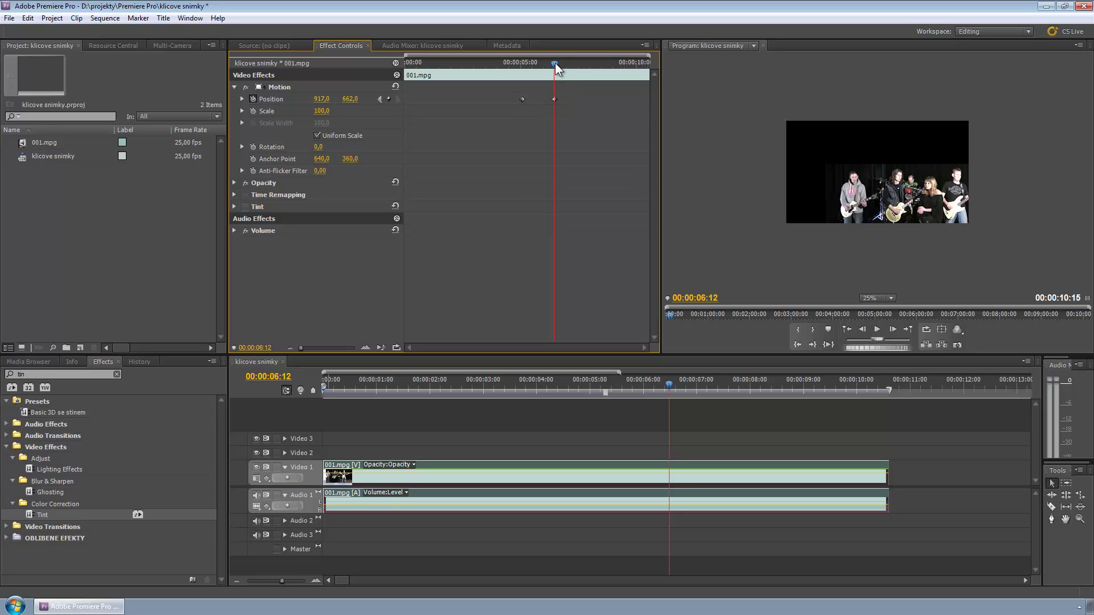
pyautogui.moveTo(553, 65); pyautogui.dragTo(507, 64)
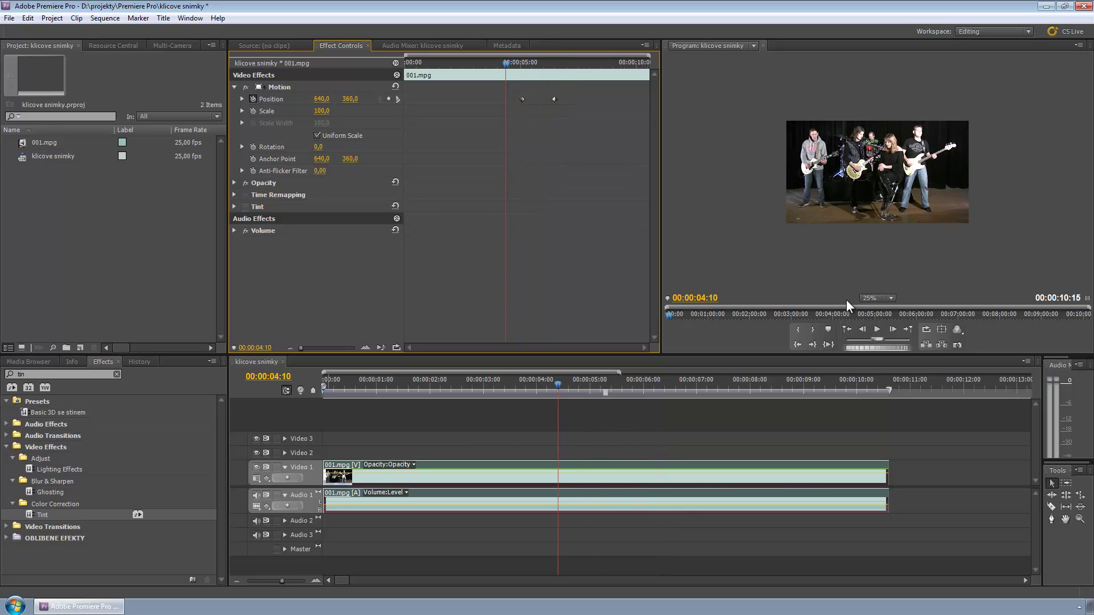
# Preview the motion and drag the first Position keyframe earlier in time.
pyautogui.click(875, 329)
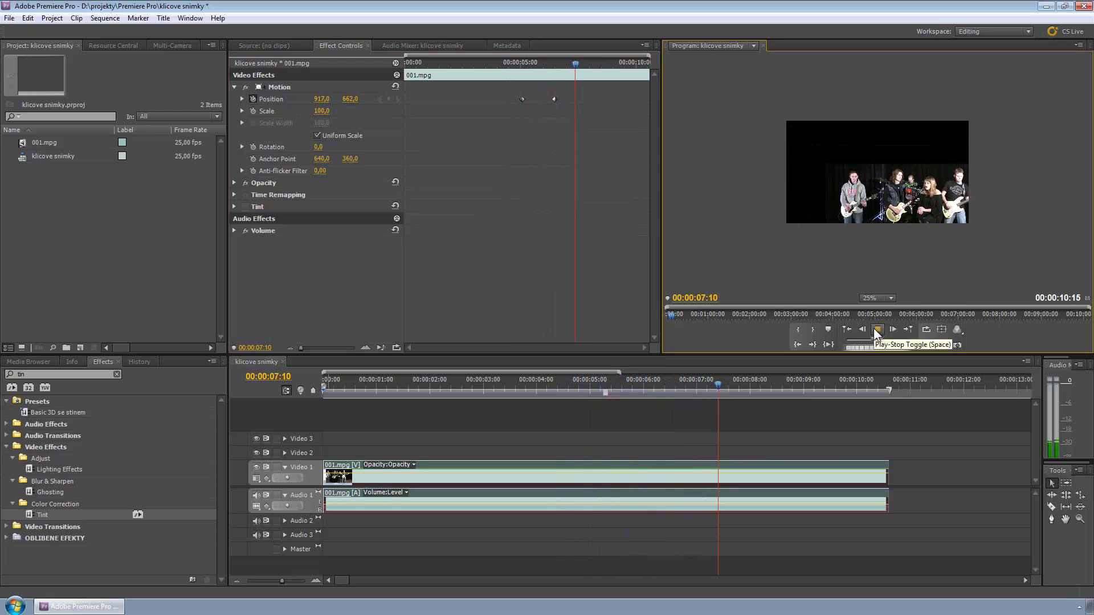
pyautogui.click(873, 329)
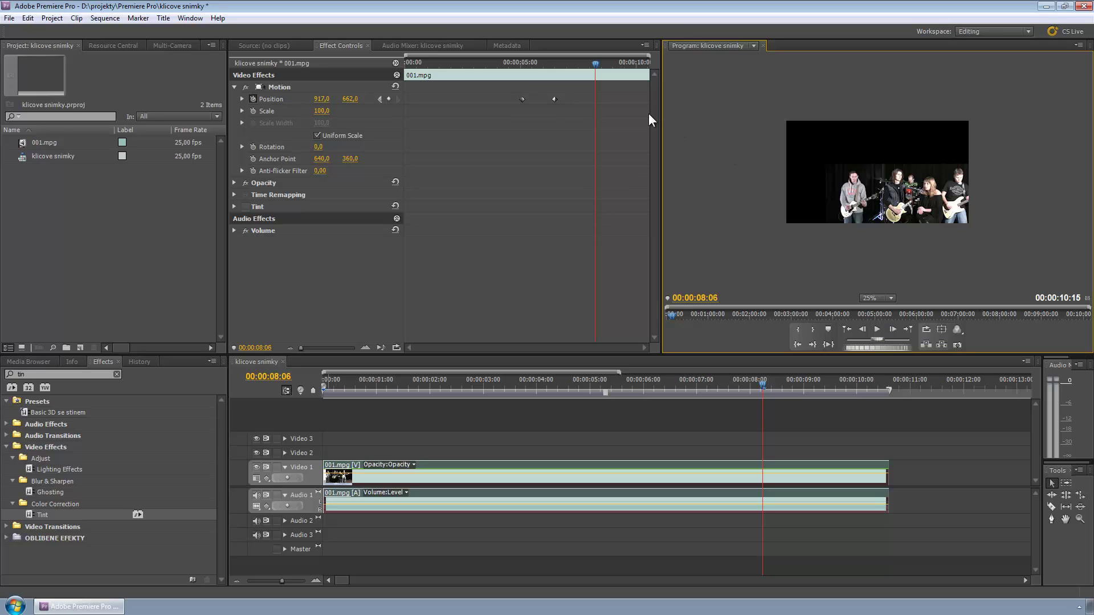
pyautogui.click(524, 98)
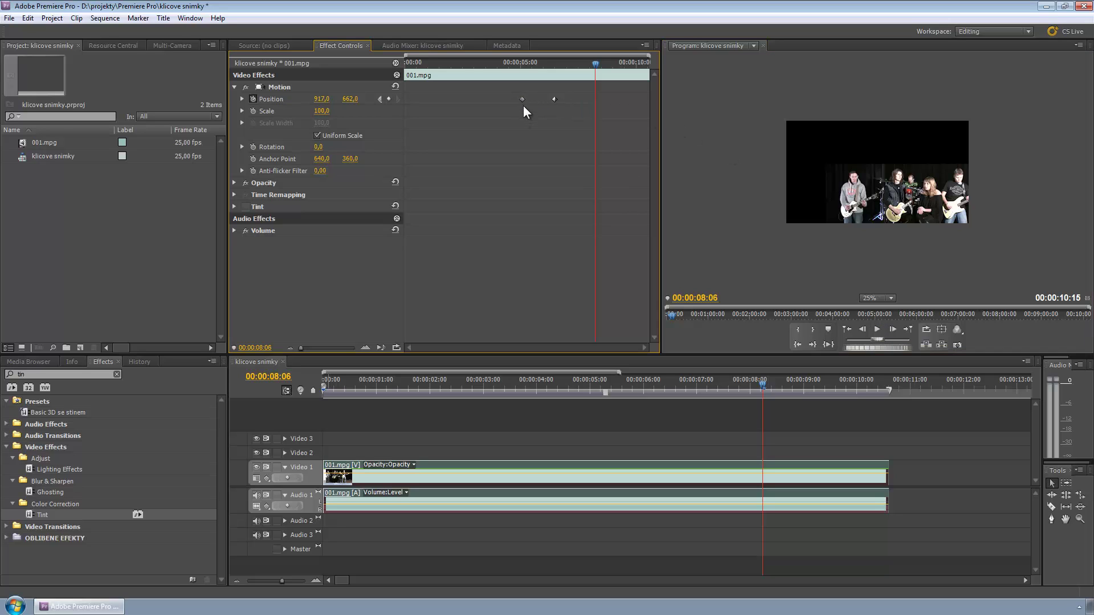
pyautogui.moveTo(522, 99); pyautogui.dragTo(453, 103)
pyautogui.click(438, 63)
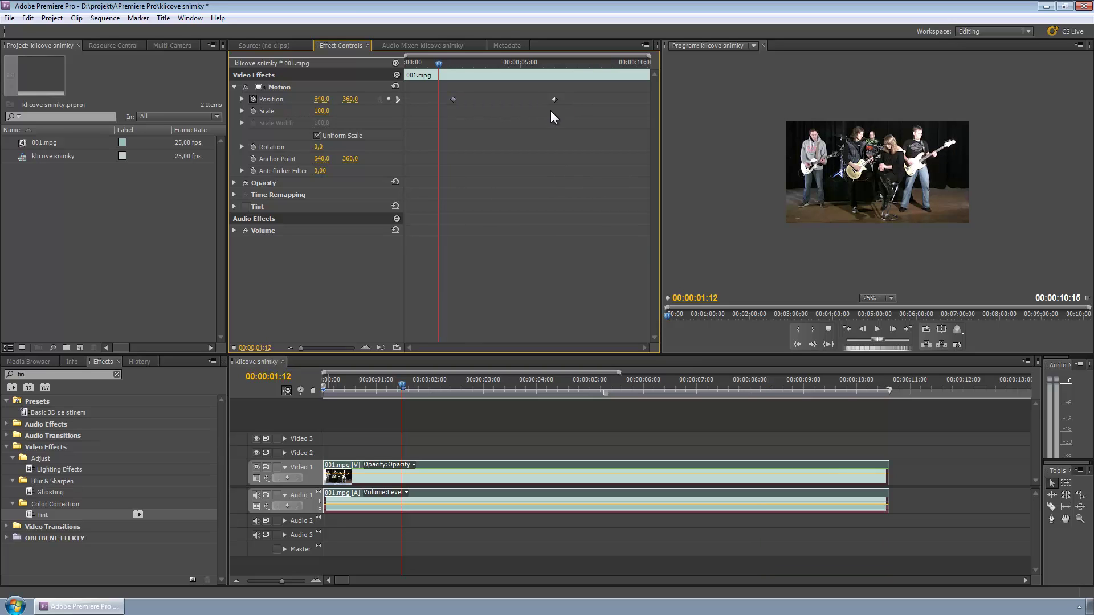
pyautogui.click(877, 329)
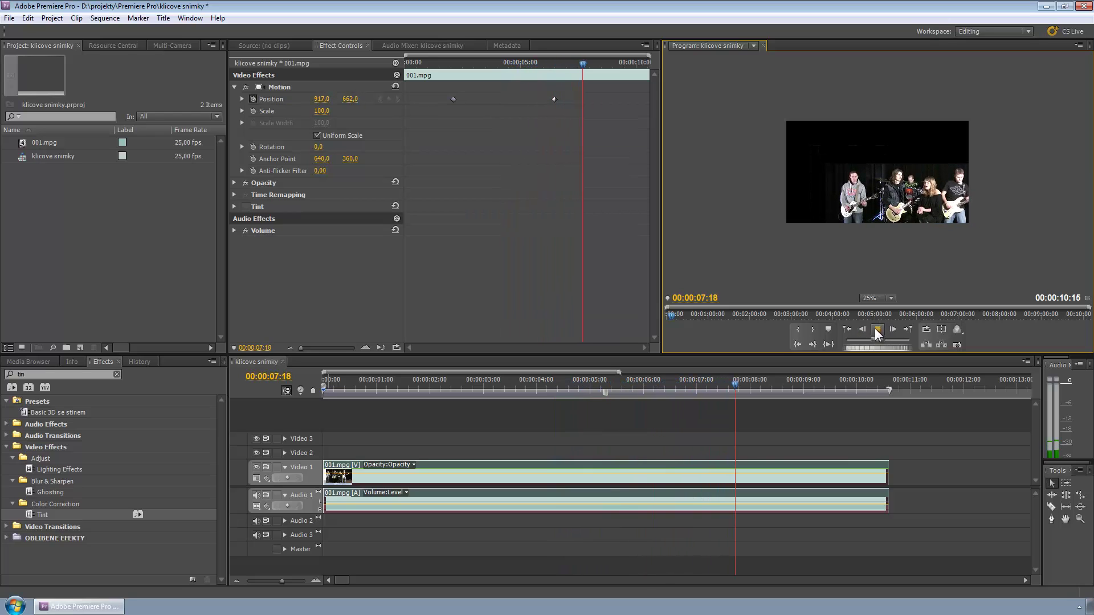
pyautogui.click(880, 329)
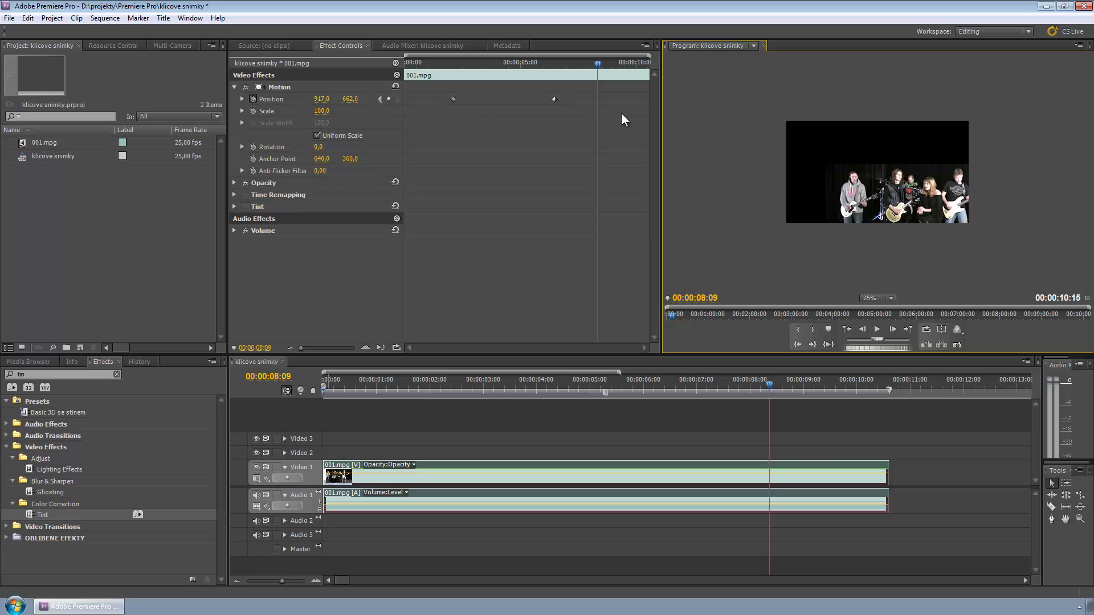
# Add a Position keyframe at 00:00:08:09 resetting the clip to 640, 360, then preview.
pyautogui.click(397, 84)
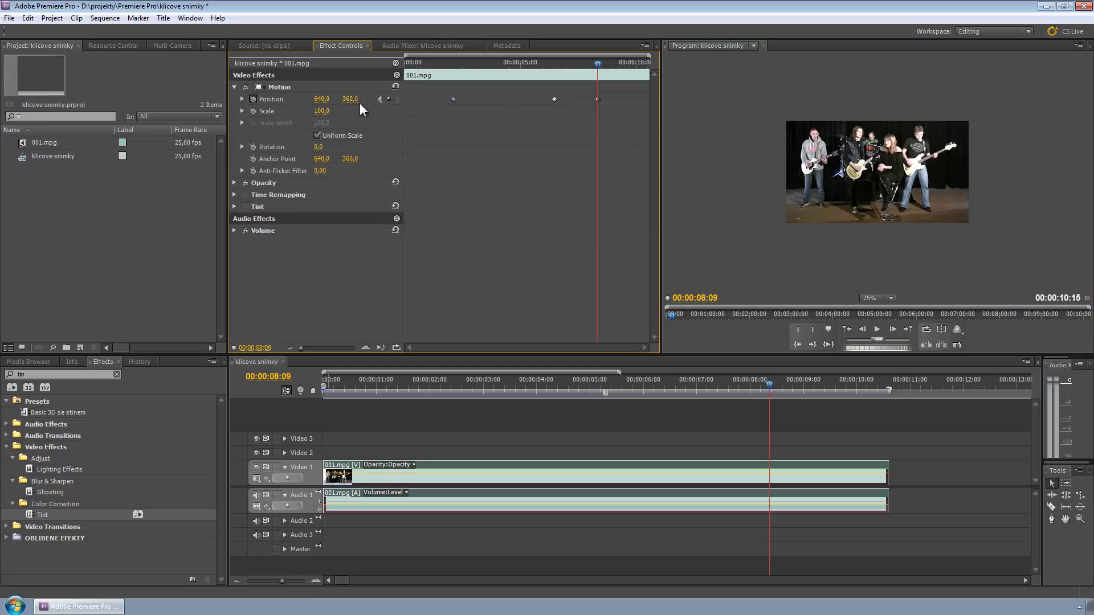
pyautogui.click(432, 63)
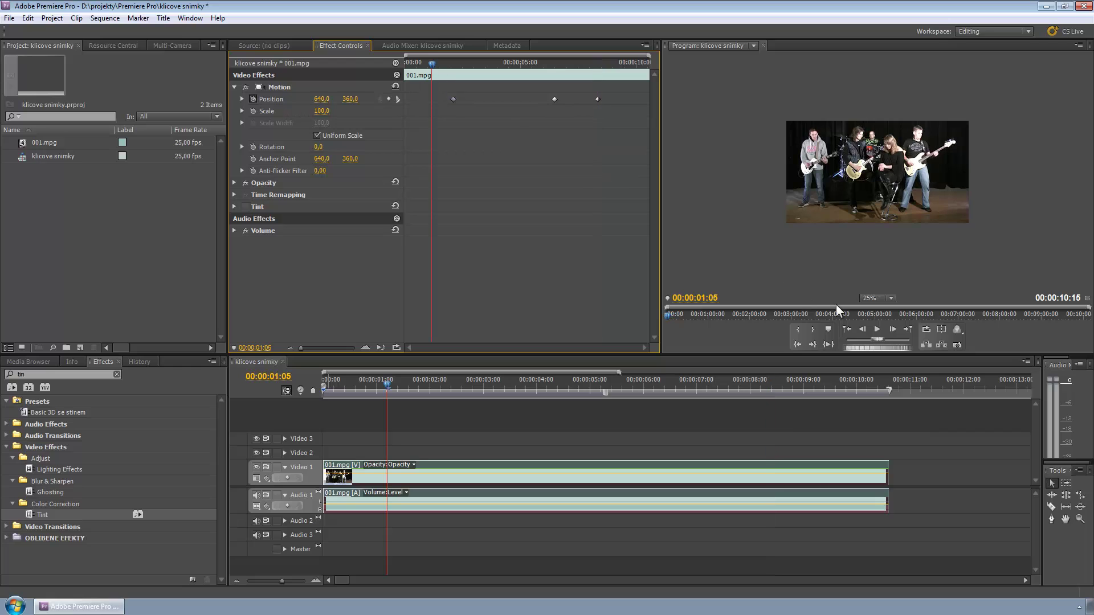
pyautogui.click(878, 330)
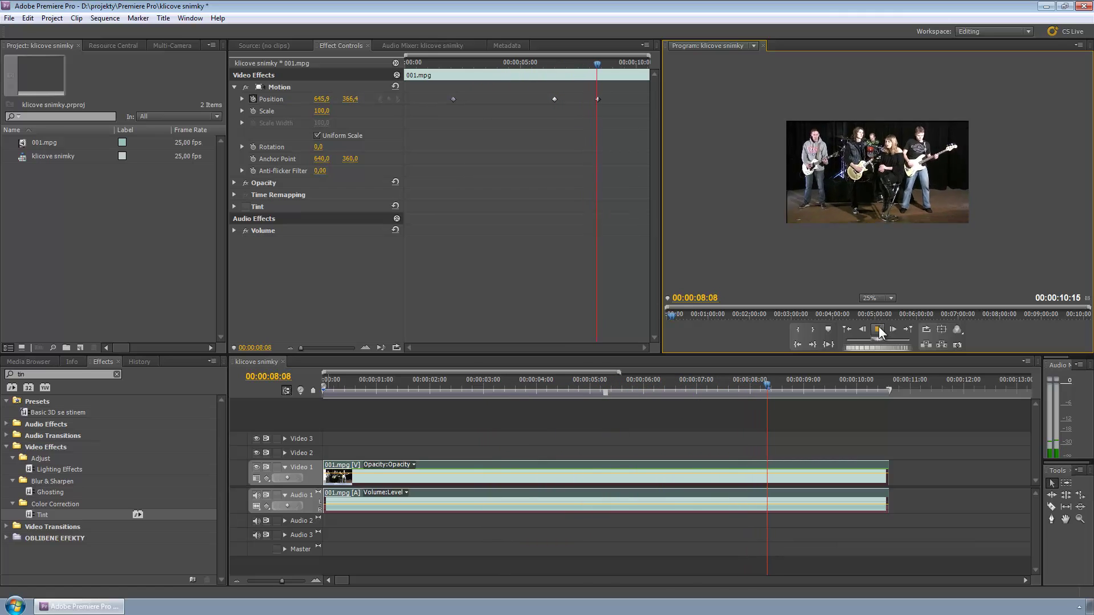
pyautogui.click(879, 330)
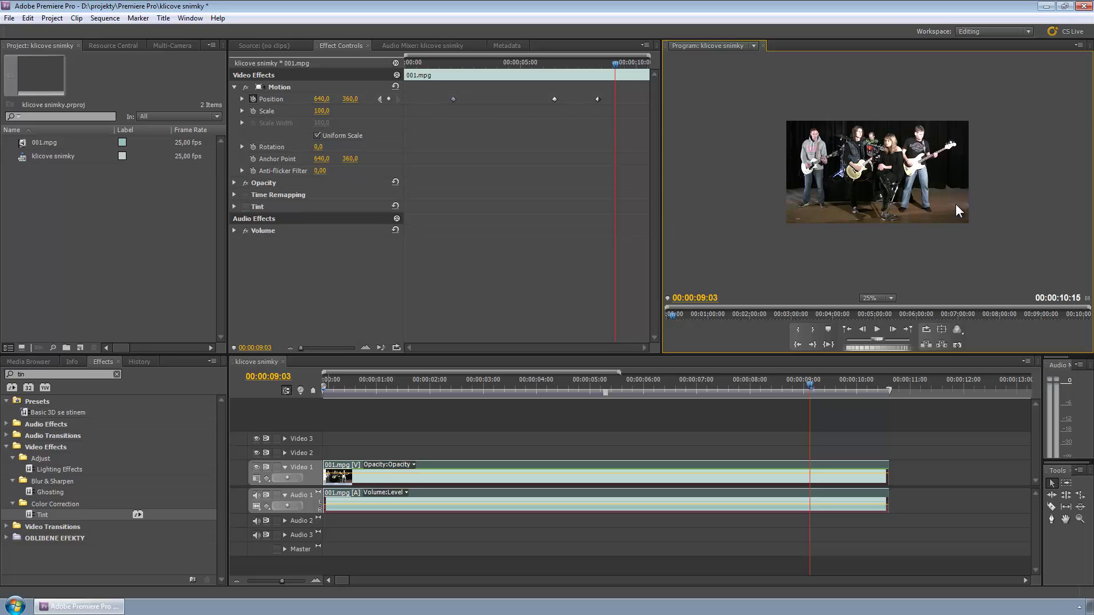
# Delete the earliest Position keyframe and select the remaining Position keyframes.
pyautogui.click(451, 98)
pyautogui.press('Delete')
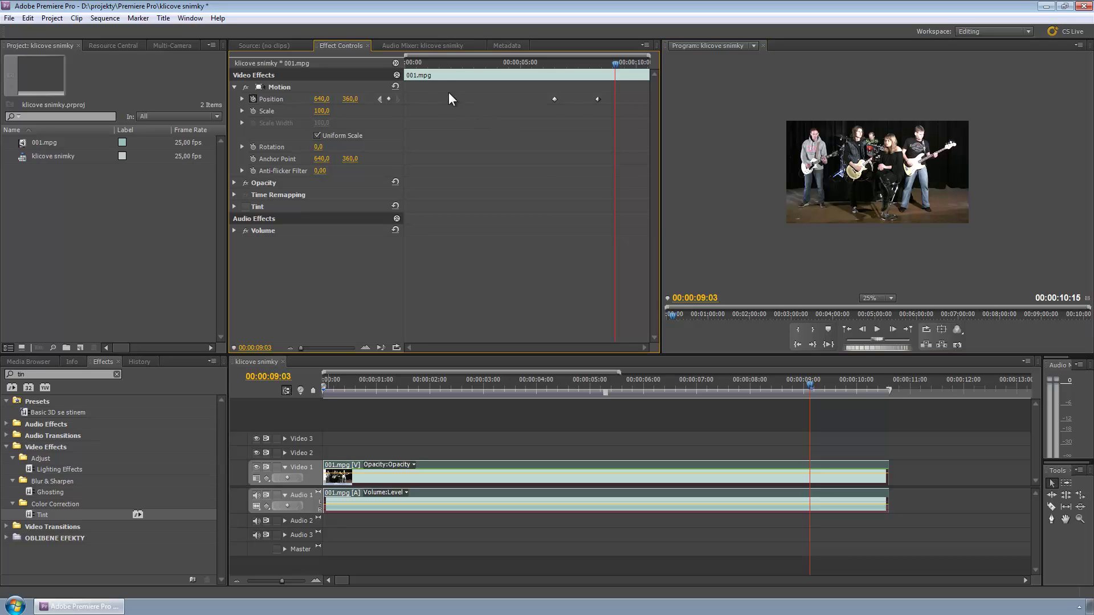
pyautogui.moveTo(442, 90); pyautogui.dragTo(615, 111)
pyautogui.moveTo(614, 64)
pyautogui.mouseDown()
pyautogui.moveTo(460, 73)
pyautogui.moveTo(429, 94)
pyautogui.mouseUp()
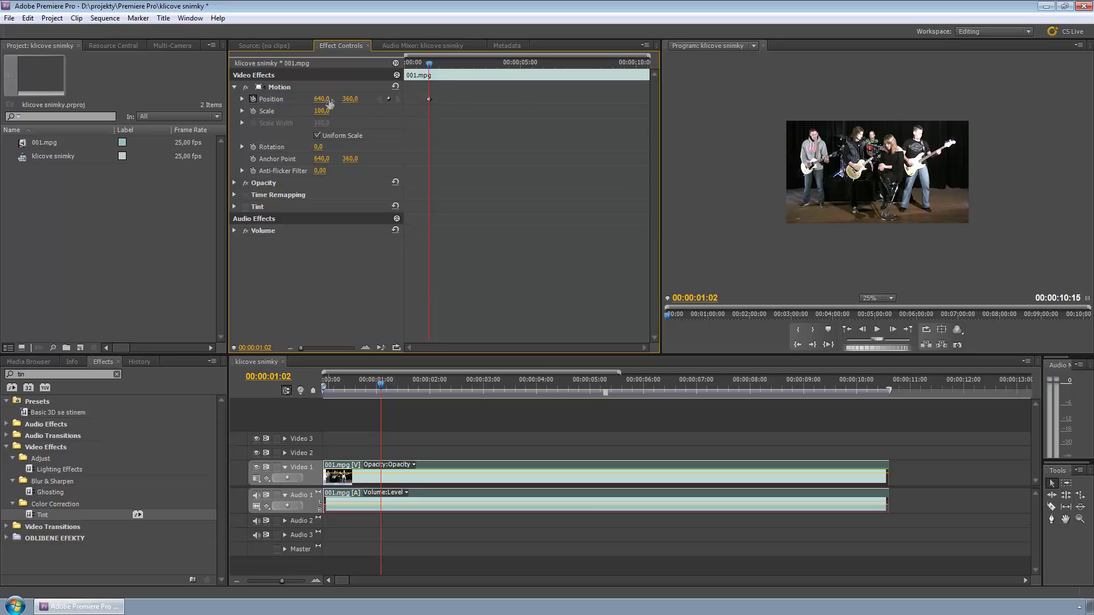
# At 00:00:00:00, set Position X to -667 so the clip starts off-screen left, then preview.
pyautogui.moveTo(429, 64); pyautogui.dragTo(404, 69)
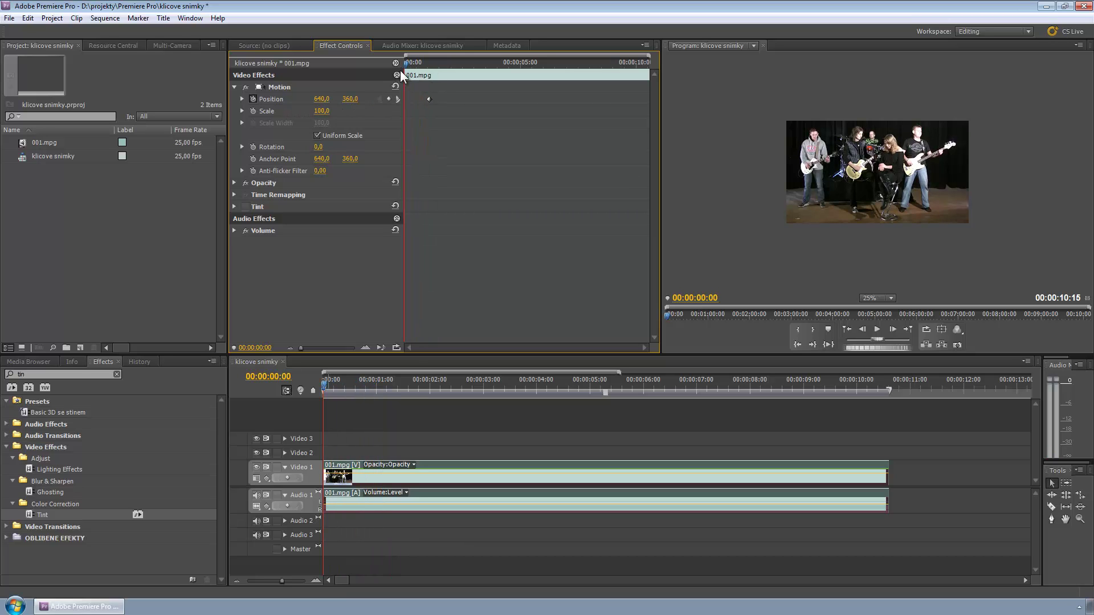
pyautogui.moveTo(323, 98)
pyautogui.mouseDown()
pyautogui.moveTo(98, 99)
pyautogui.moveTo(292, 101)
pyautogui.moveTo(270, 100)
pyautogui.mouseUp()
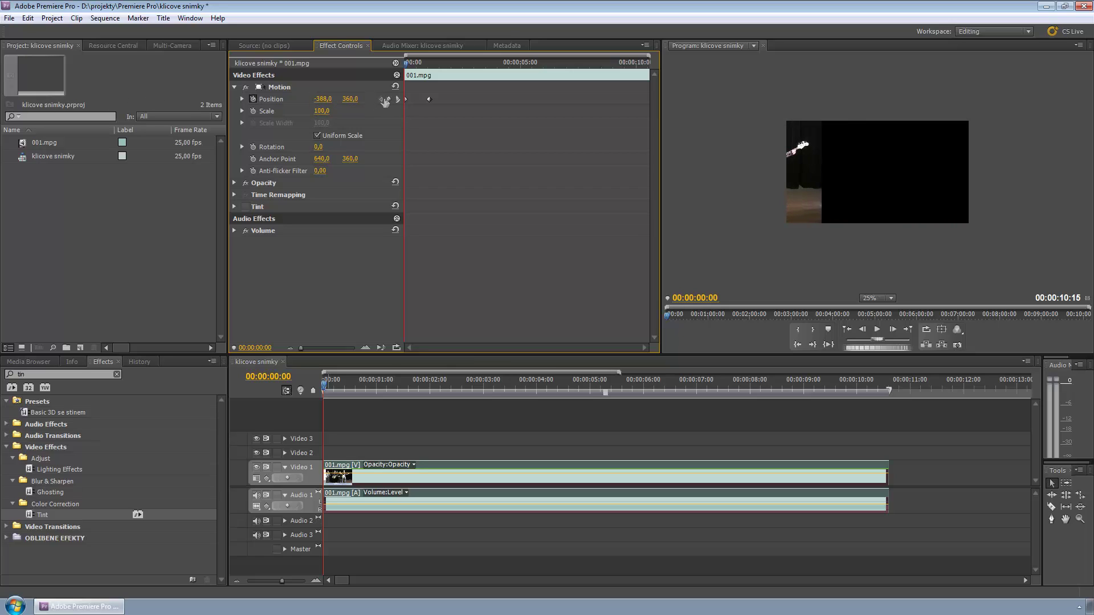
pyautogui.click(277, 87)
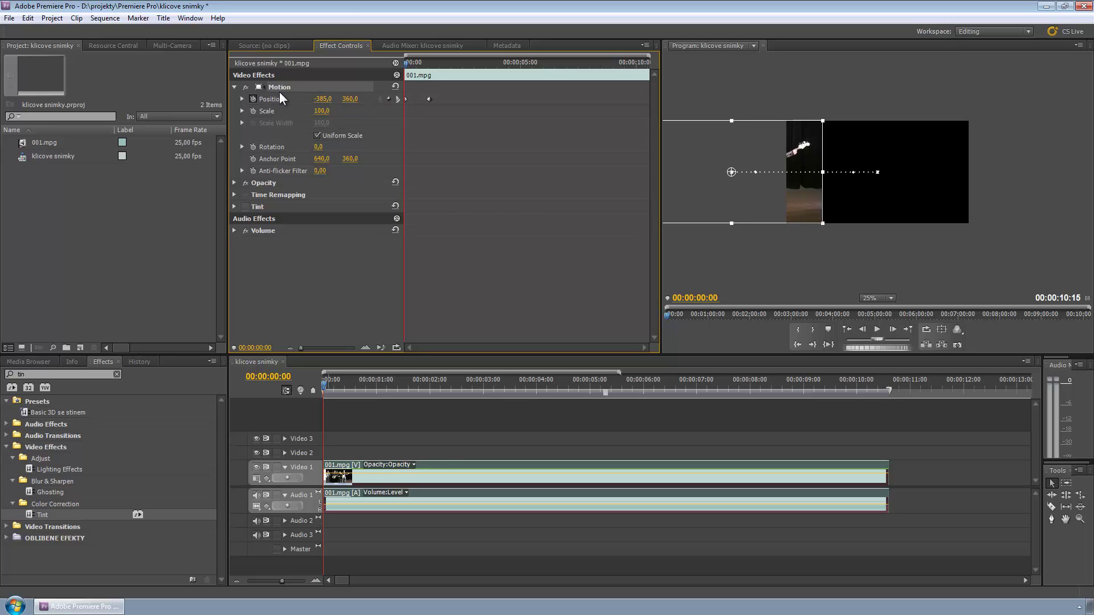
pyautogui.moveTo(323, 100); pyautogui.dragTo(162, 116)
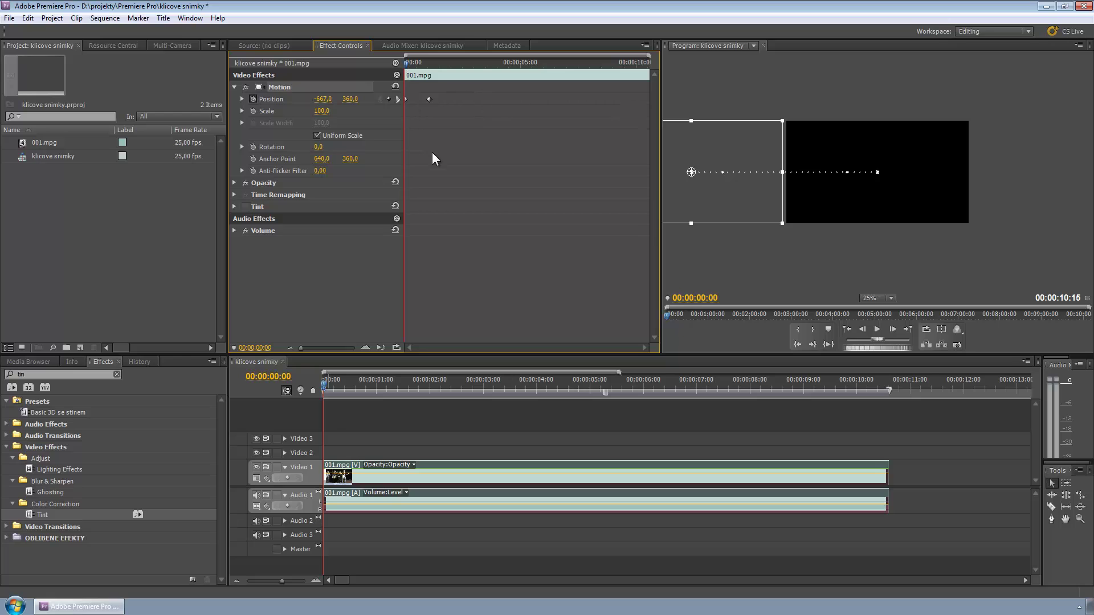
pyautogui.press('space')
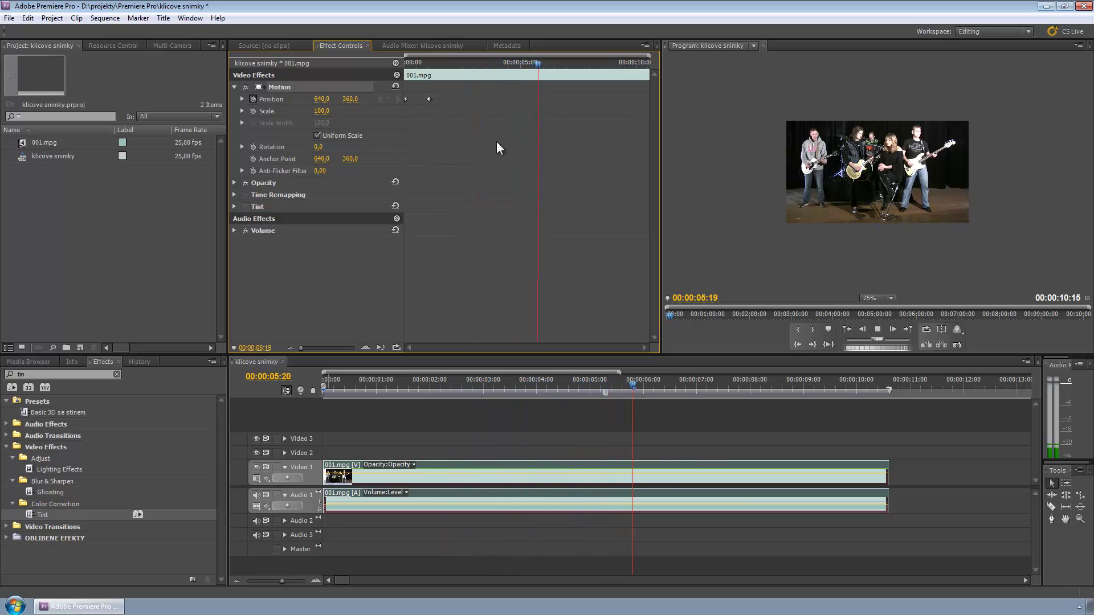
# Hold the clip centred with a keyframe at 00:00:07:18, slide it to X 1939 by 00:00:09:07, then preview.
pyautogui.press('space')
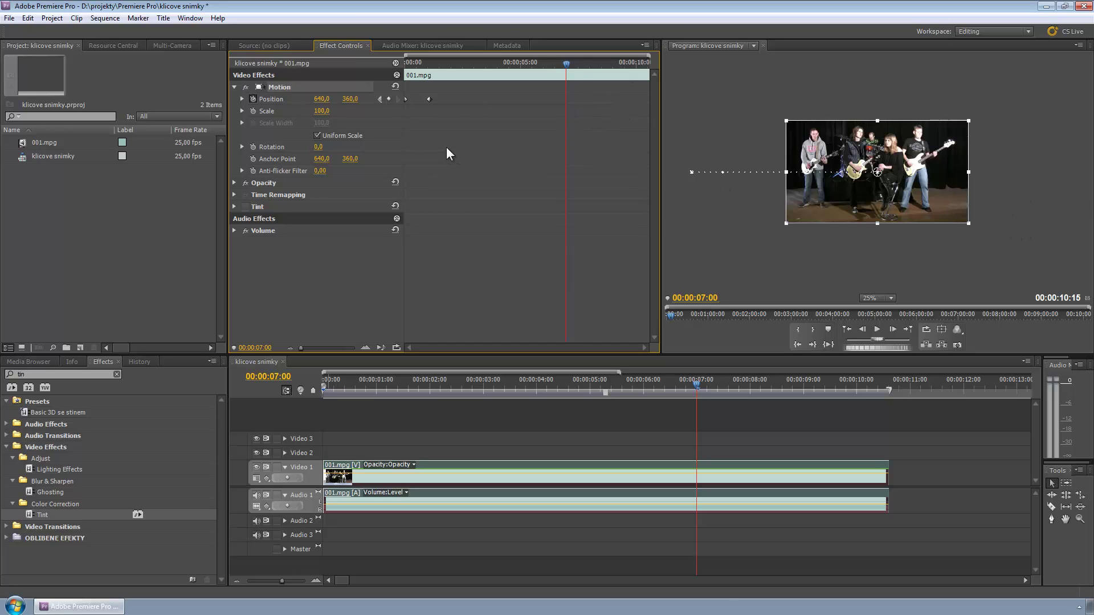
pyautogui.moveTo(566, 61); pyautogui.dragTo(584, 62)
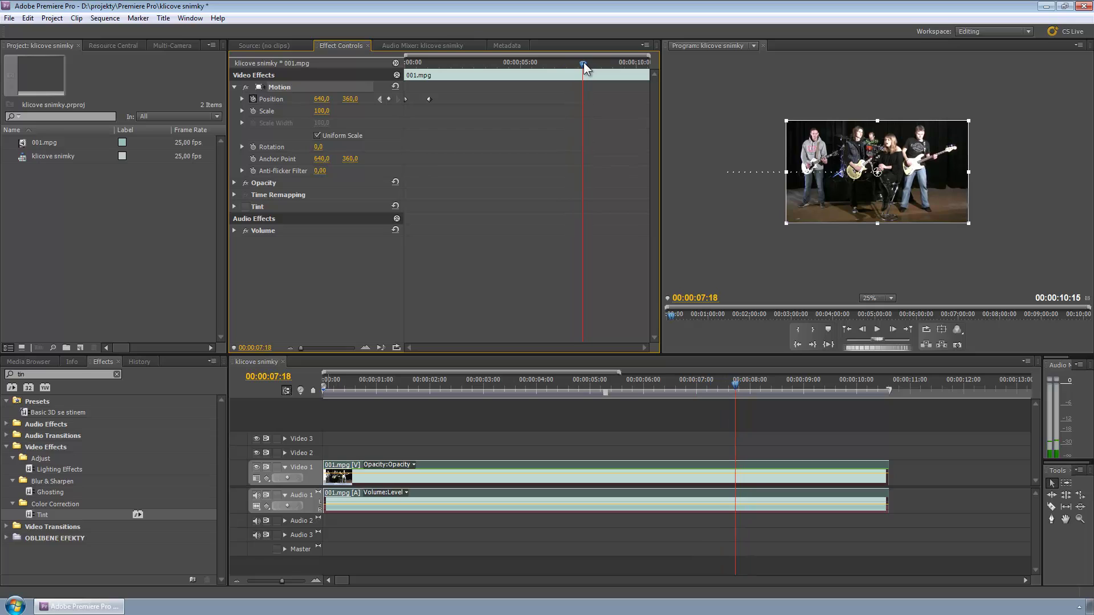
pyautogui.click(391, 99)
pyautogui.moveTo(583, 61); pyautogui.dragTo(621, 64)
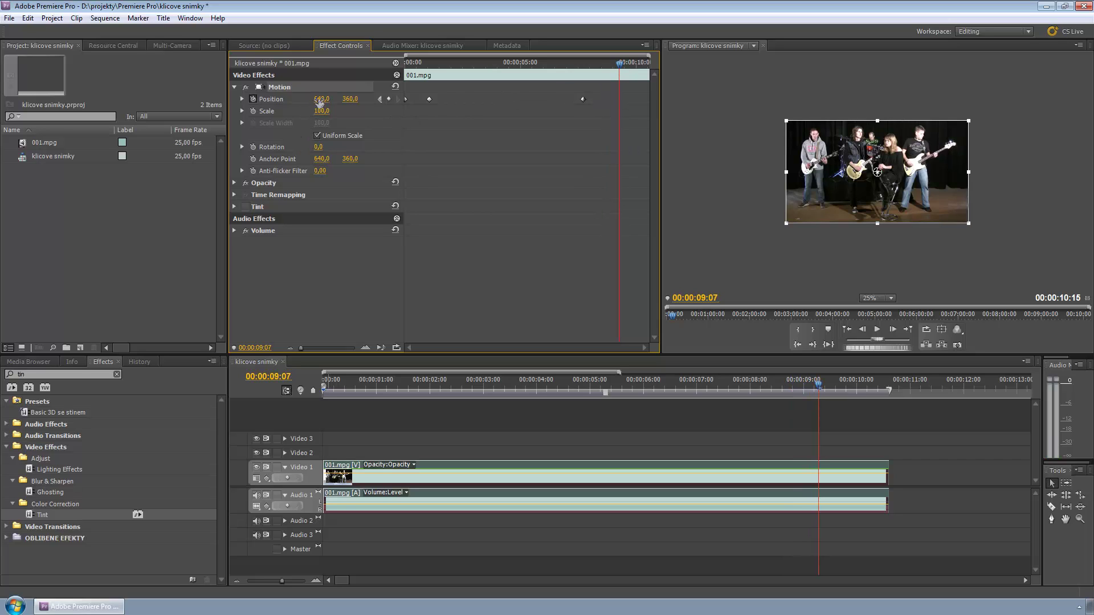
pyautogui.moveTo(322, 100)
pyautogui.mouseDown()
pyautogui.moveTo(692, 164)
pyautogui.moveTo(1063, 205)
pyautogui.mouseUp()
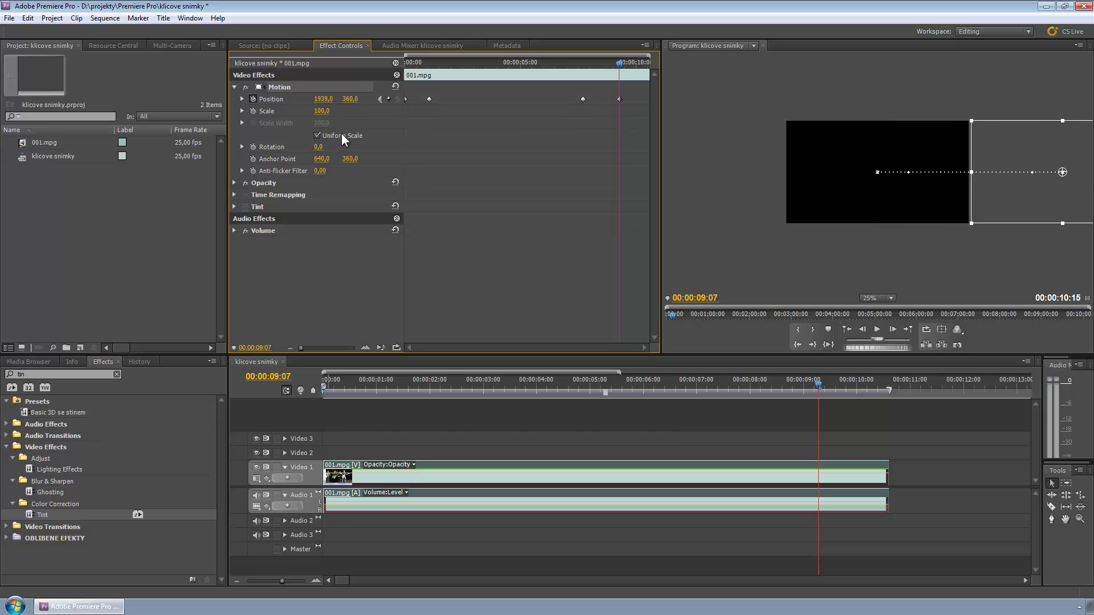
pyautogui.click(458, 259)
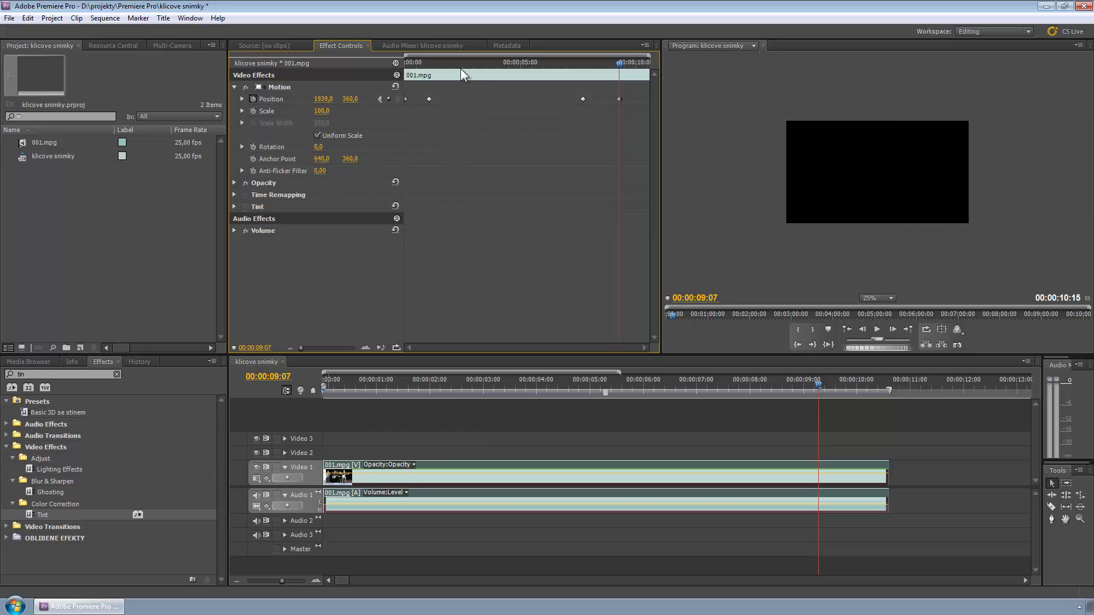
pyautogui.press('Home')
pyautogui.press('space')
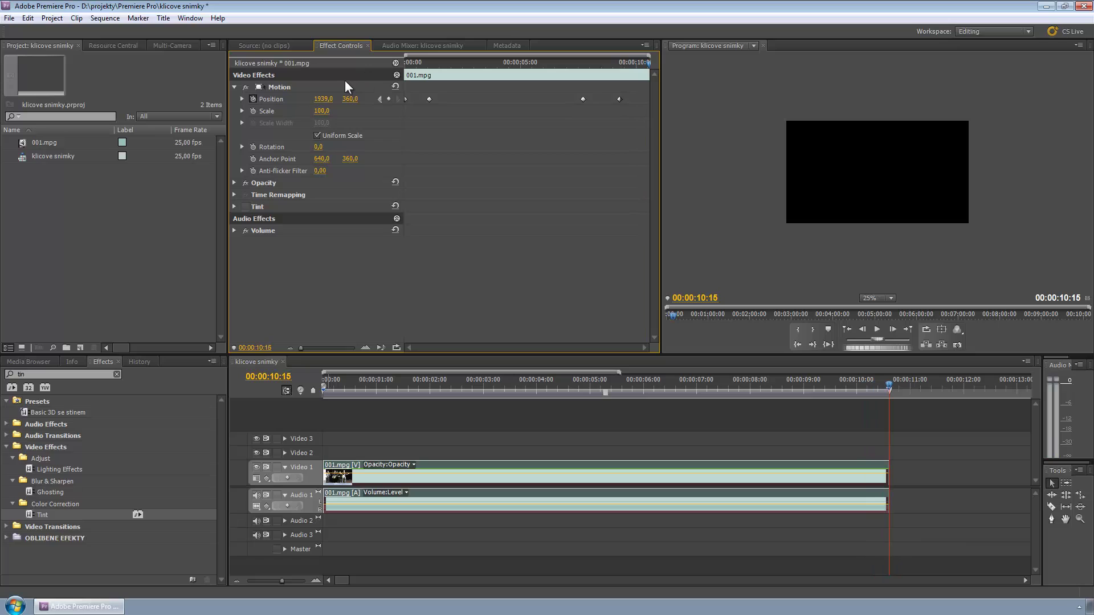
# Enable the Tint effect and set Amount to Tint to 0% at 00:00:01:01.
pyautogui.click(234, 207)
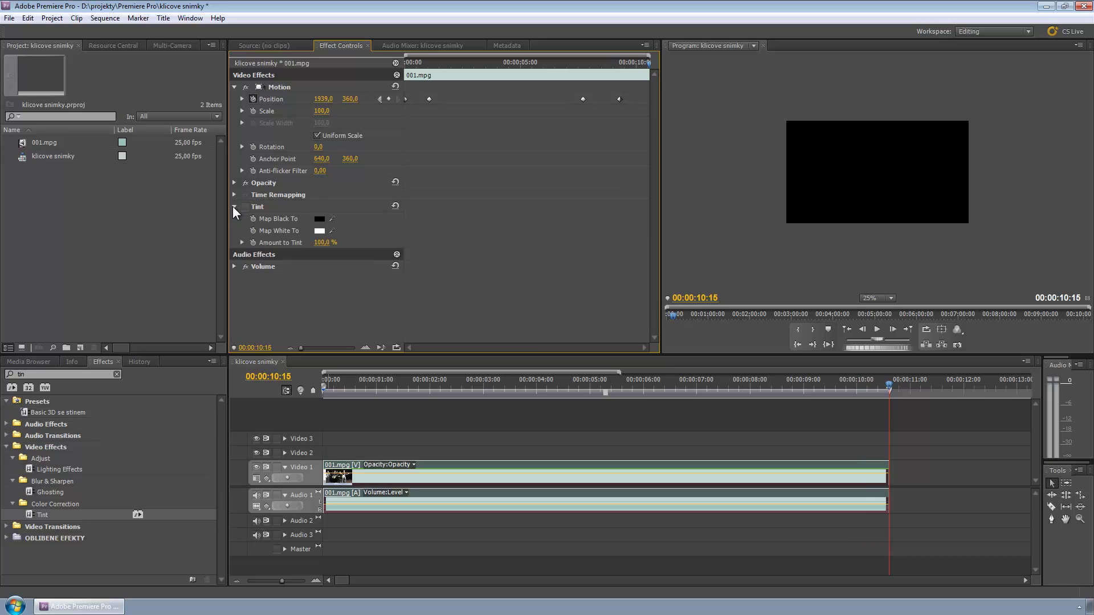
pyautogui.click(244, 206)
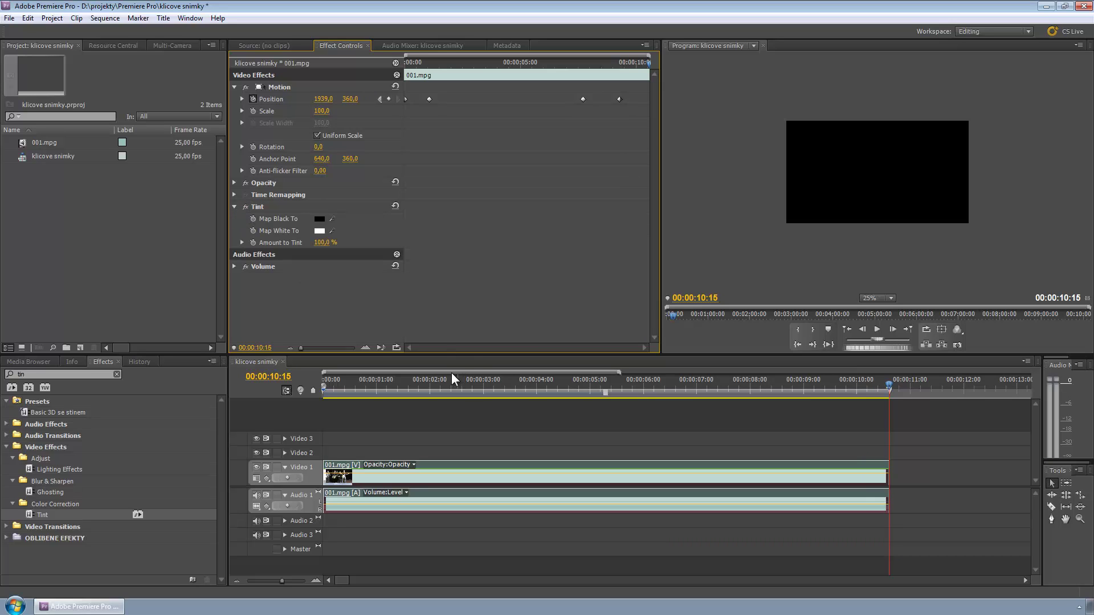
pyautogui.click(378, 389)
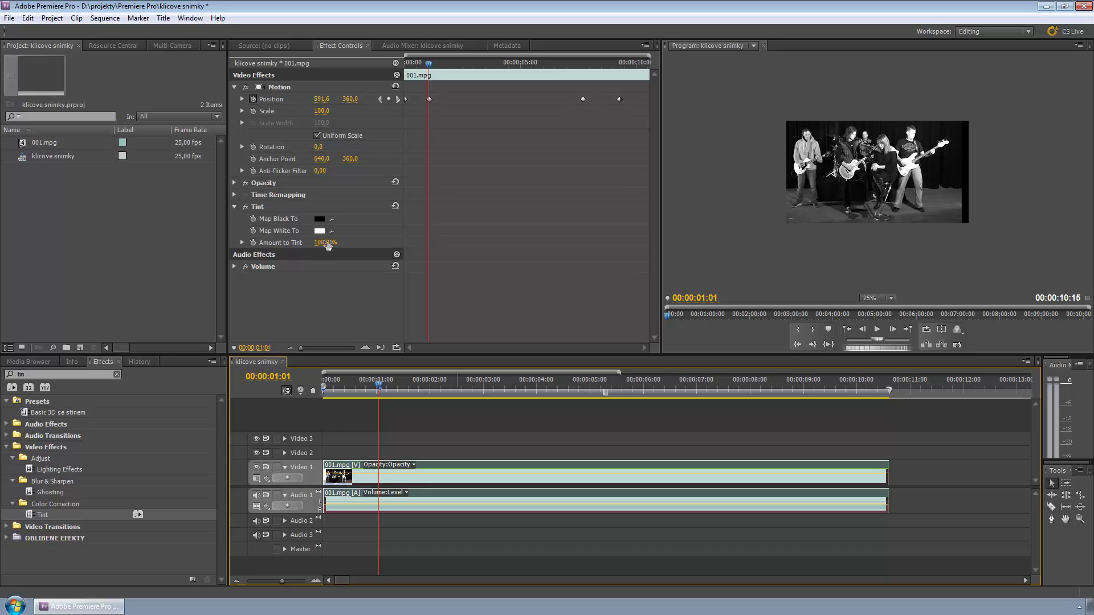
pyautogui.moveTo(327, 246); pyautogui.dragTo(186, 251)
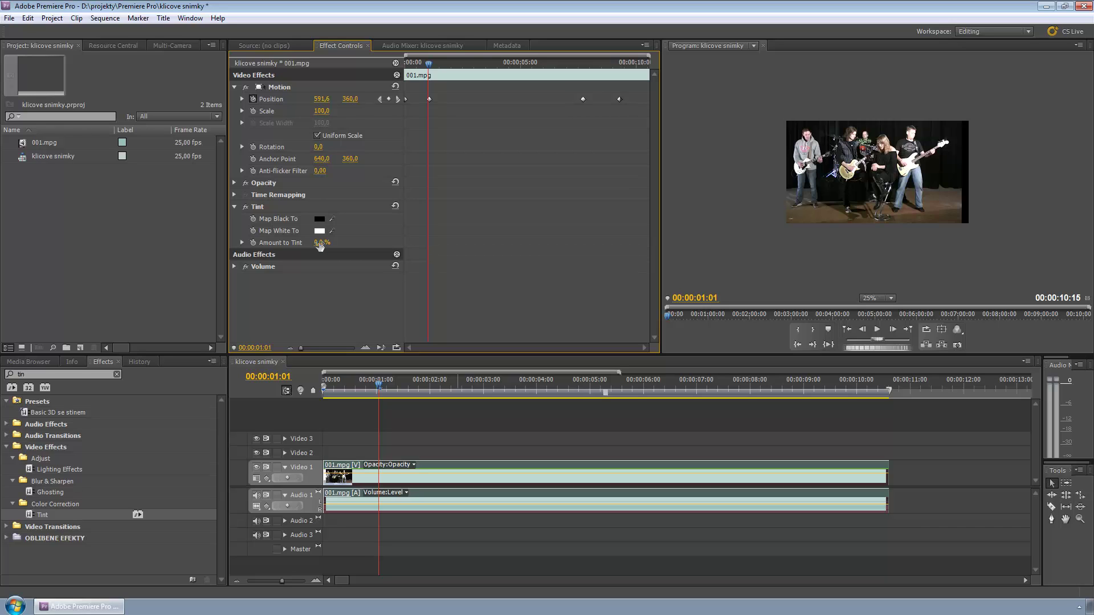
pyautogui.moveTo(431, 62); pyautogui.dragTo(501, 65)
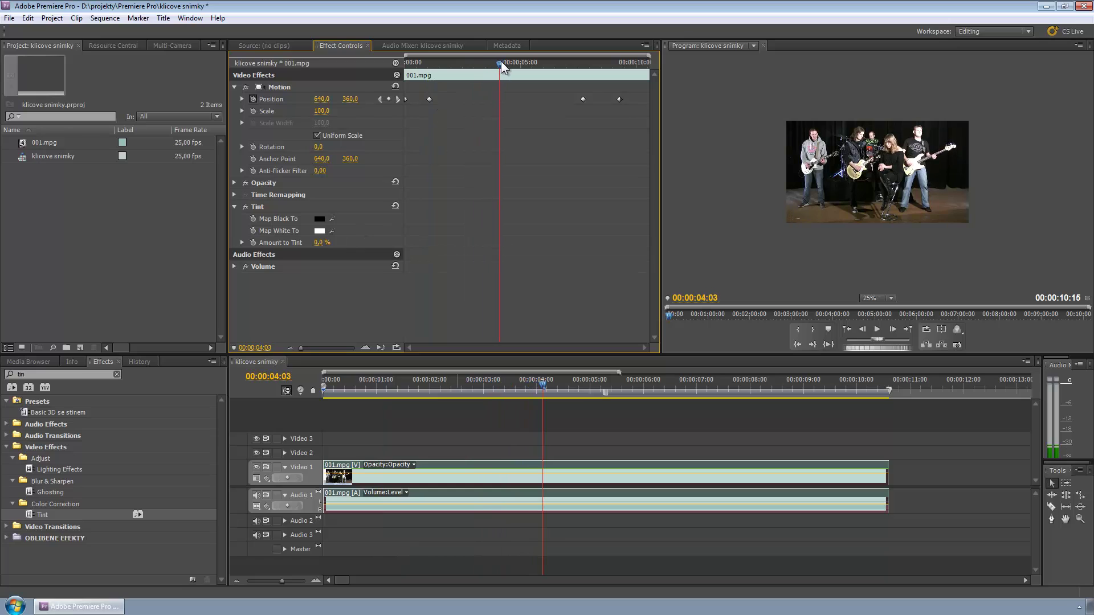
# Keyframe Amount to Tint at 100% near 00:00:04:03 and 0% at 00:00:07:13, then preview the fade.
pyautogui.click(254, 243)
pyautogui.moveTo(318, 245); pyautogui.dragTo(402, 245)
pyautogui.moveTo(498, 62); pyautogui.dragTo(579, 74)
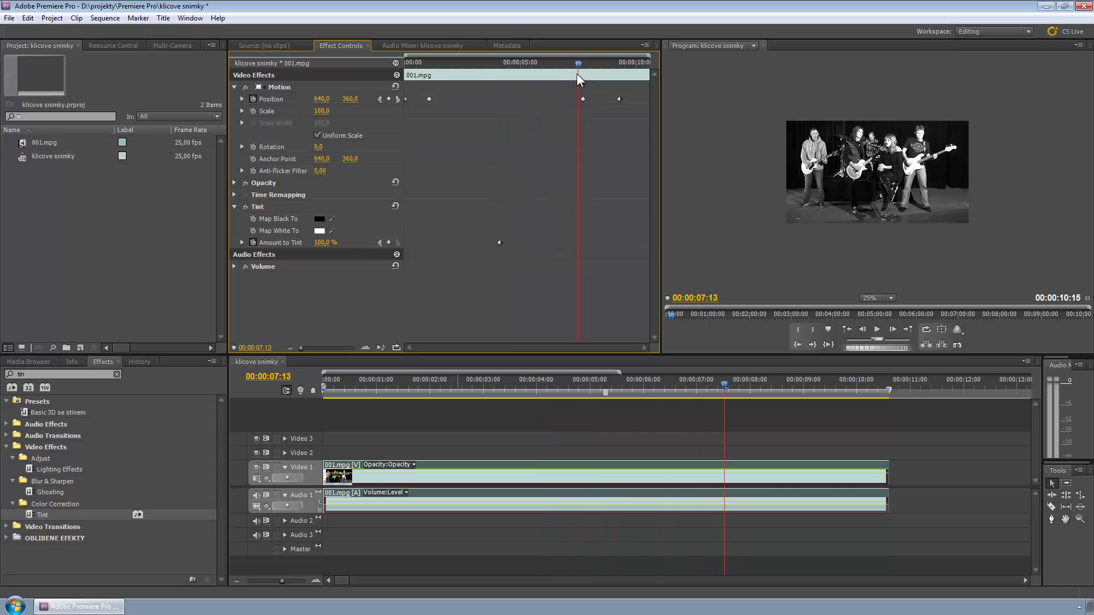
pyautogui.moveTo(334, 249); pyautogui.dragTo(204, 255)
pyautogui.click(493, 64)
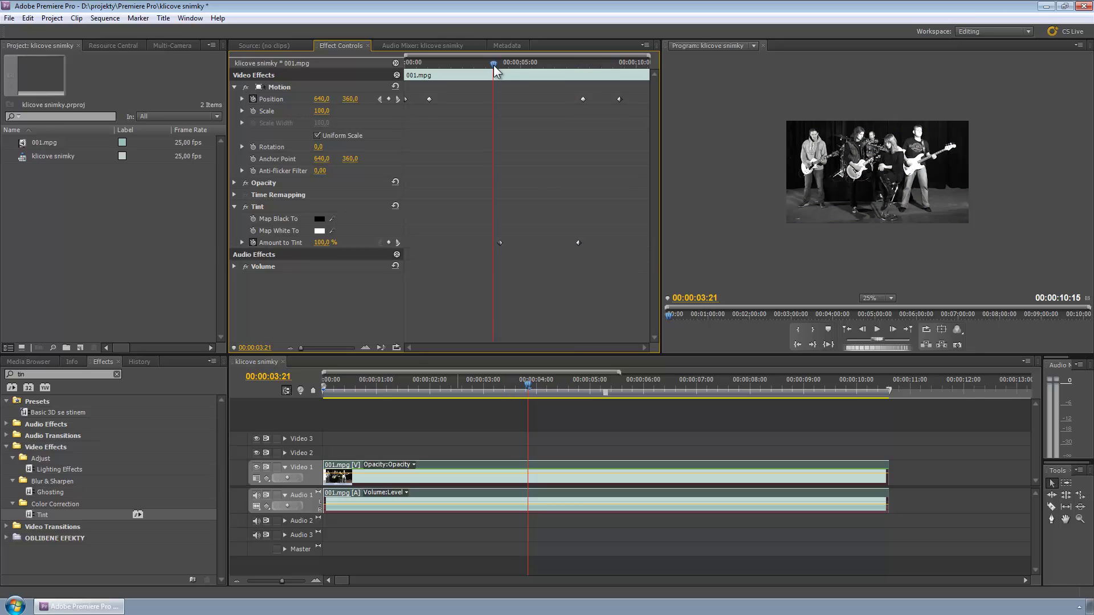
pyautogui.press('space')
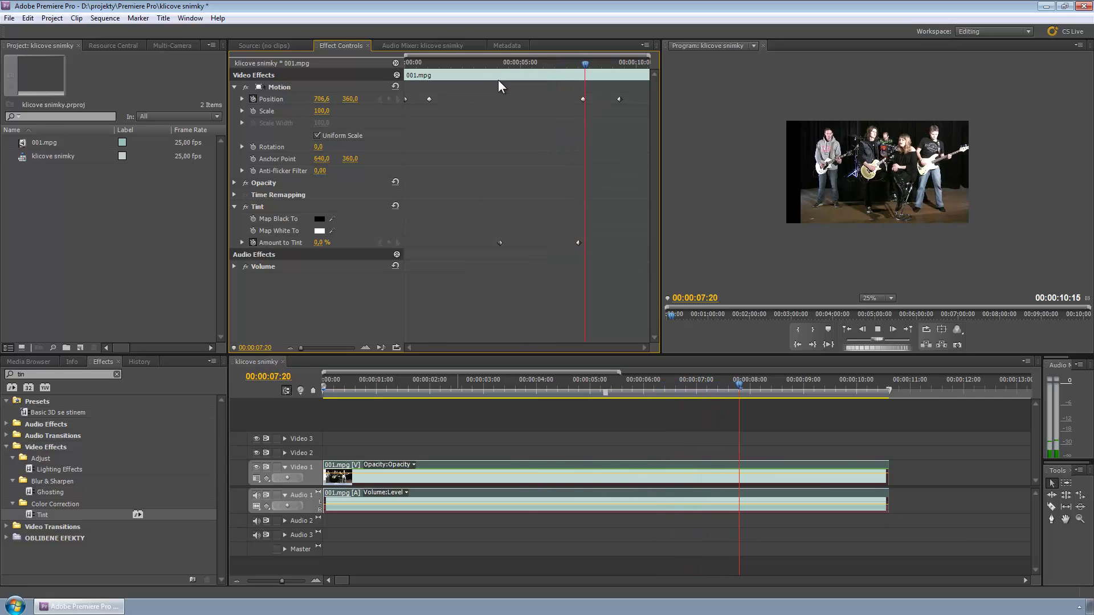
pyautogui.press('space')
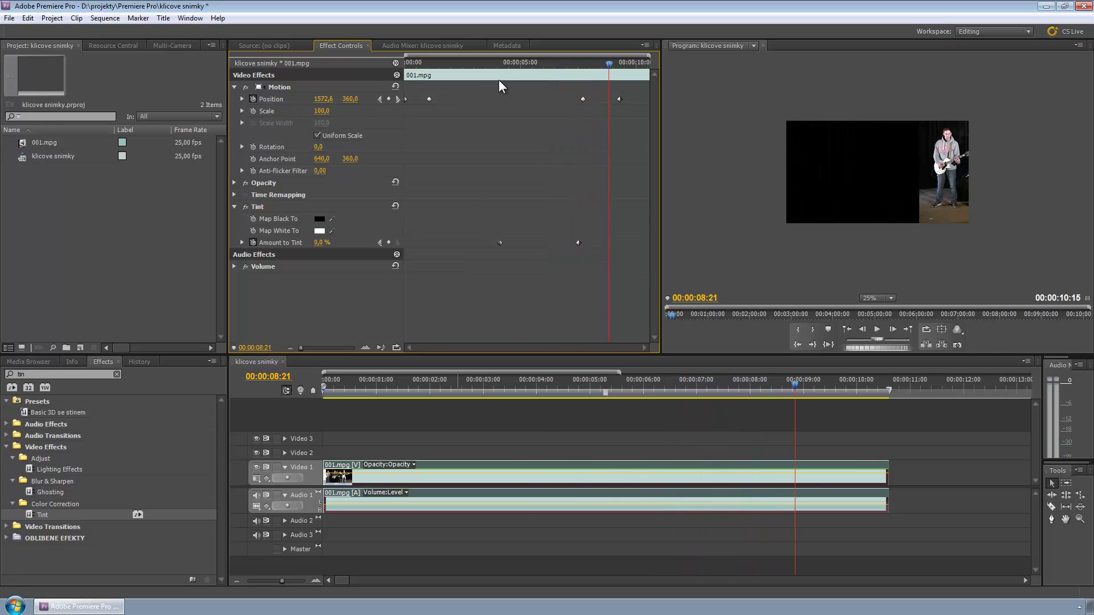